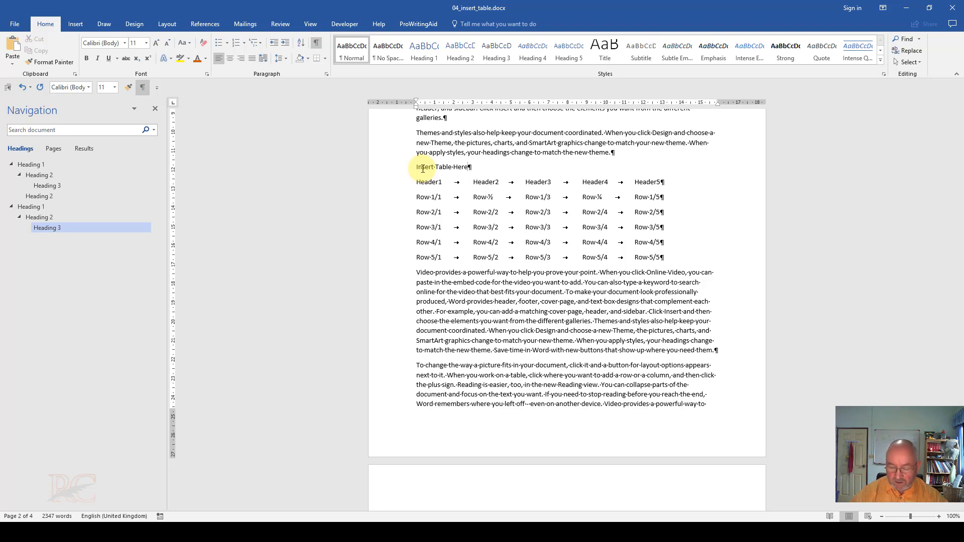
- Add an empty line below "Insert Table Here" and hide the formatting marks
key("Return")
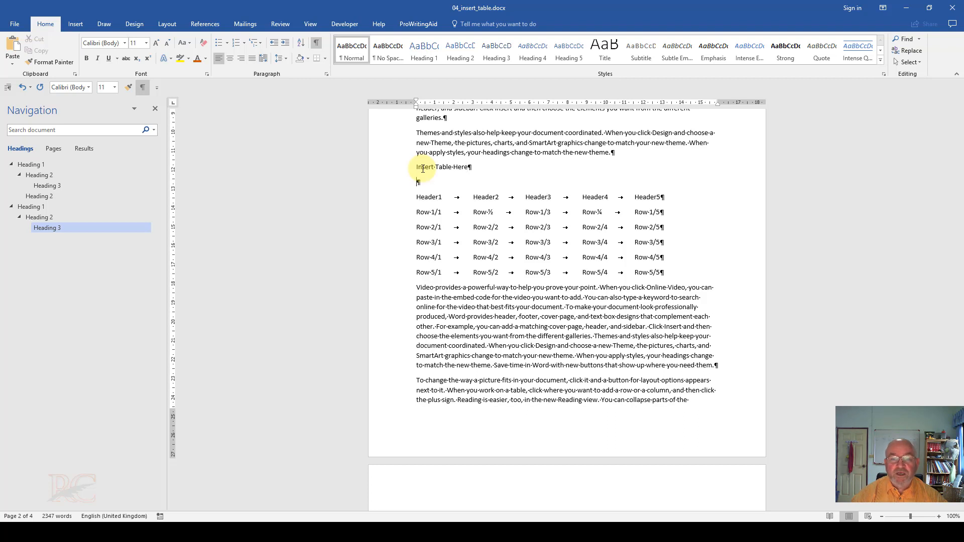
left_click(315, 43)
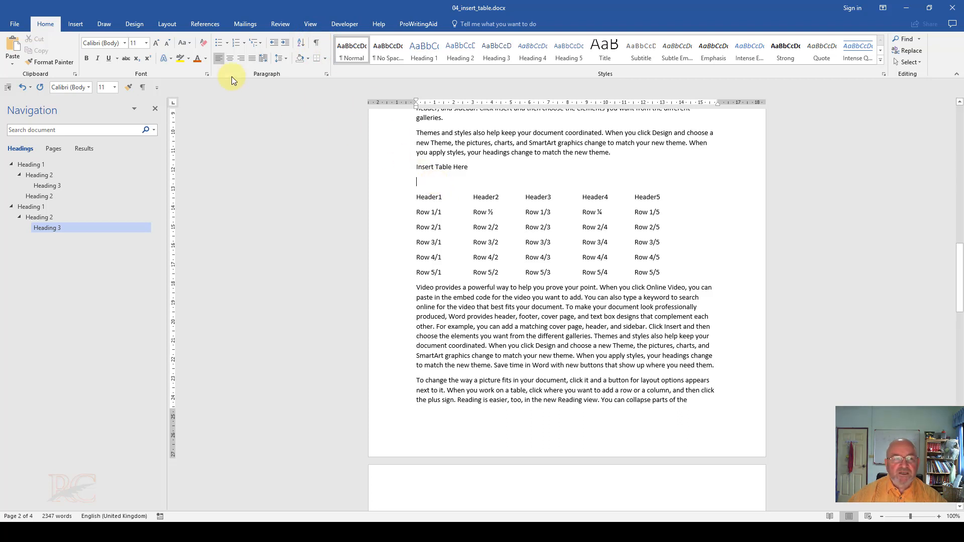
left_click(74, 24)
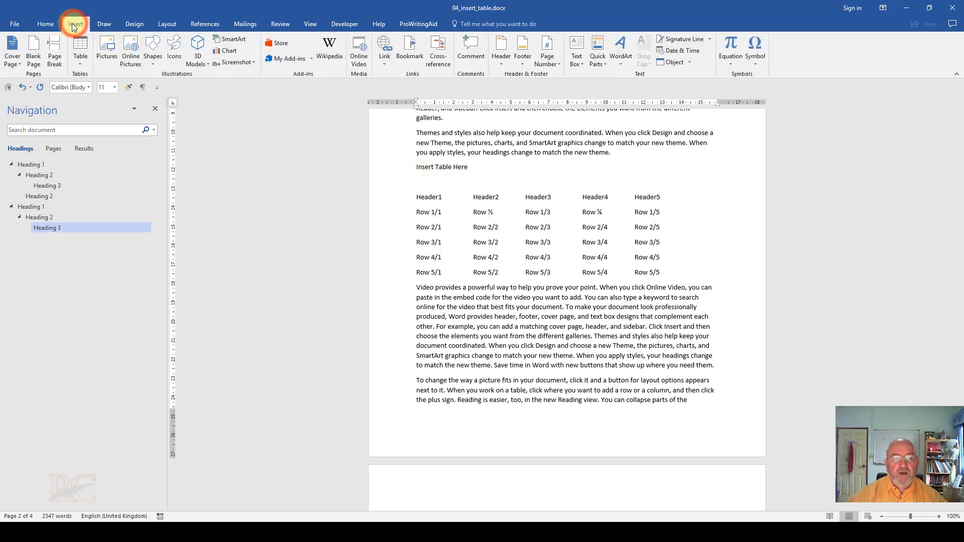
left_click(83, 63)
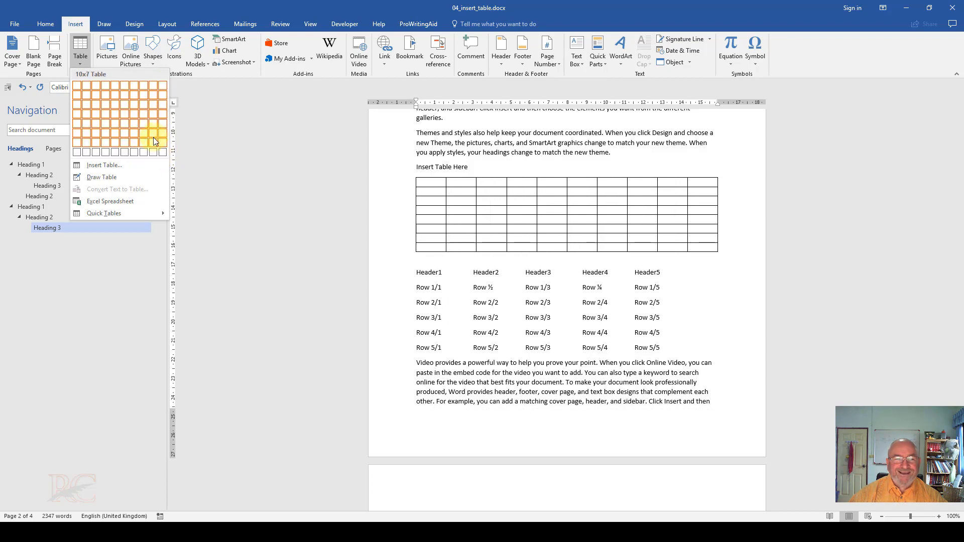
left_click(104, 166)
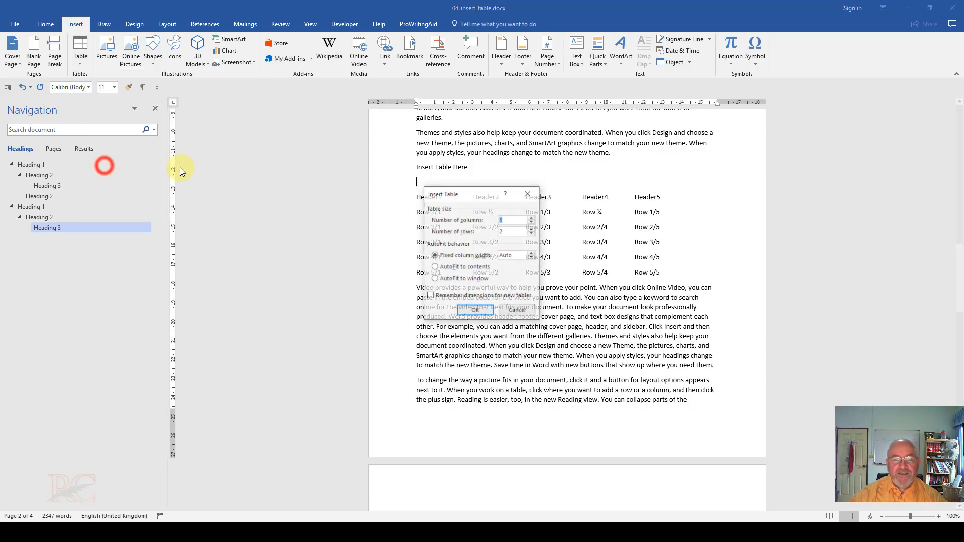
double_click(513, 221)
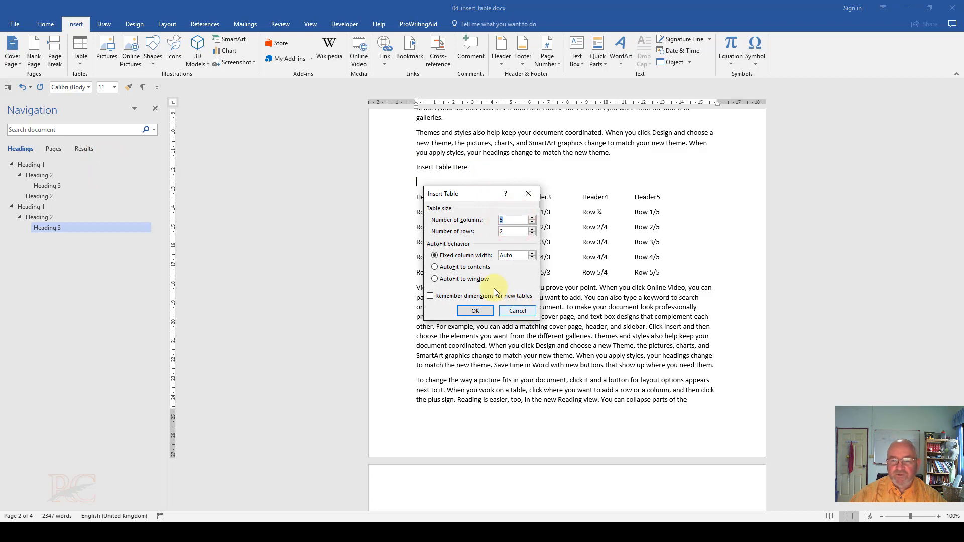
left_click(515, 311)
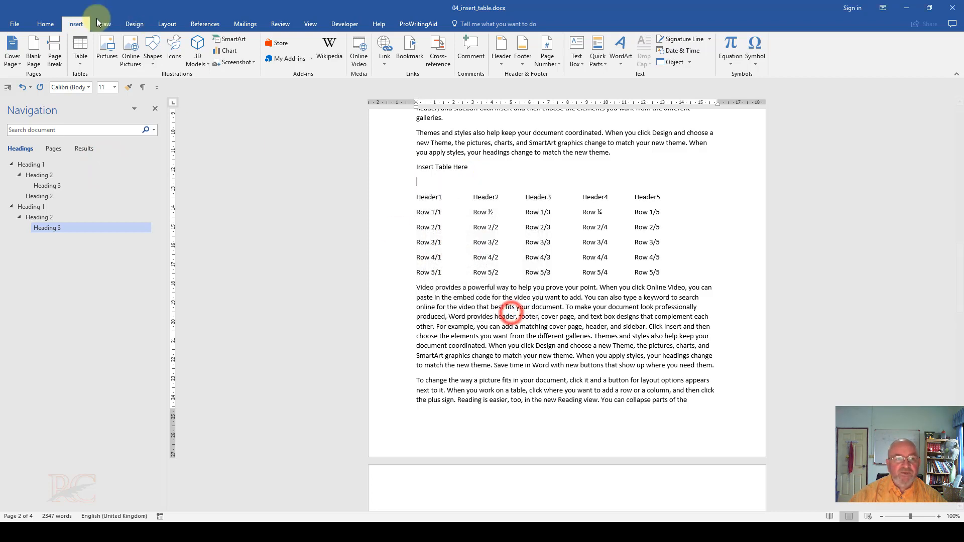
- Insert a table of 5 columns and 6 rows on the empty line and enter "Insert Text" in its first cell
left_click(81, 59)
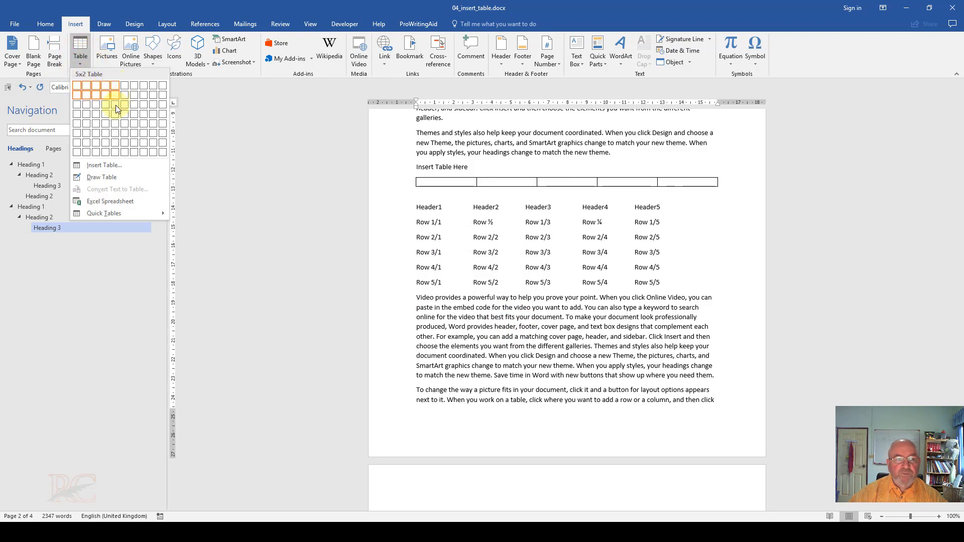
left_click(116, 134)
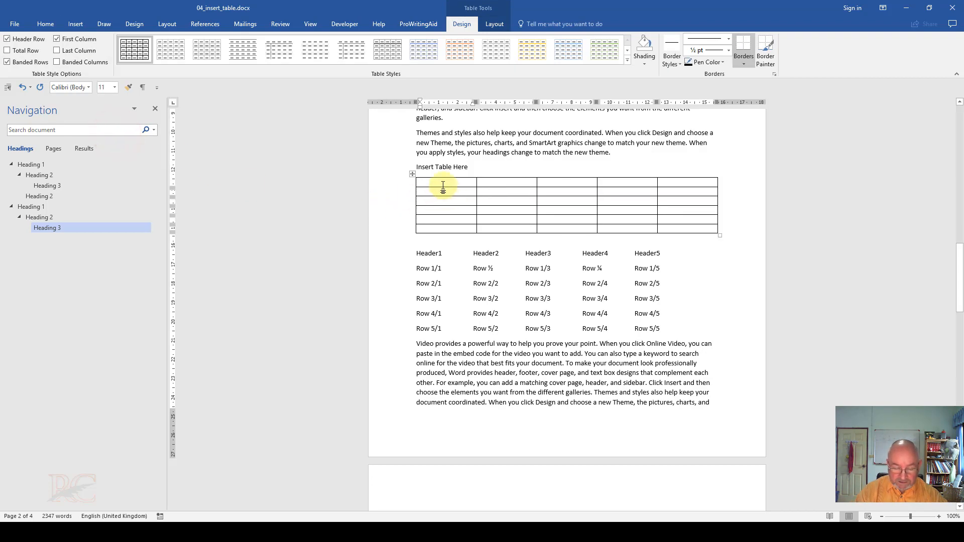
type("Insert Text")
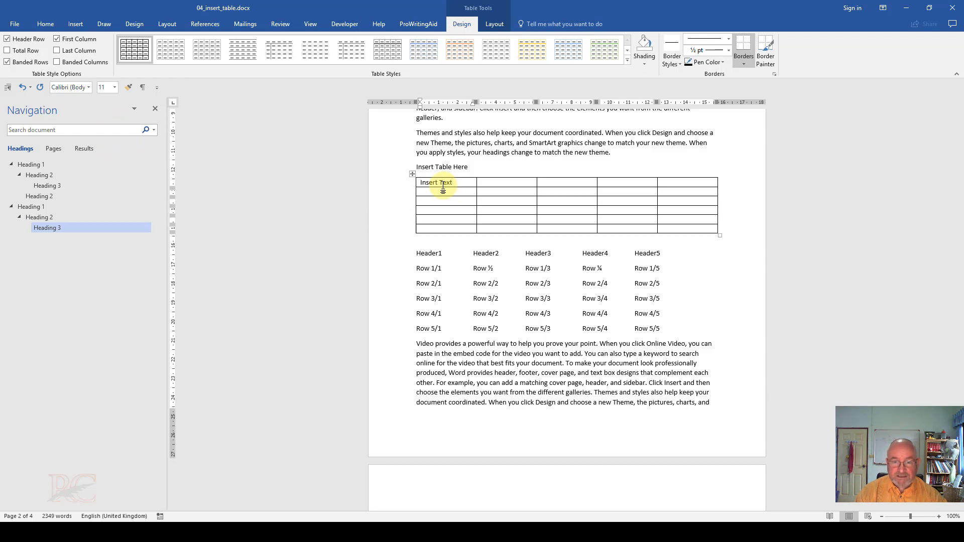
- Copy "Insert Text" from the first cell into every cell of the table
double_click(443, 190)
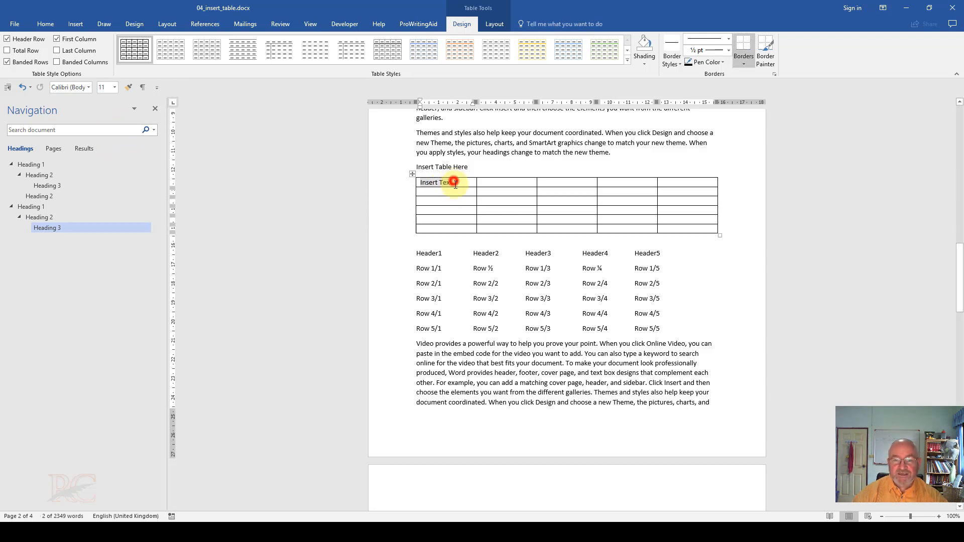
left_click_drag(445, 182, 667, 231)
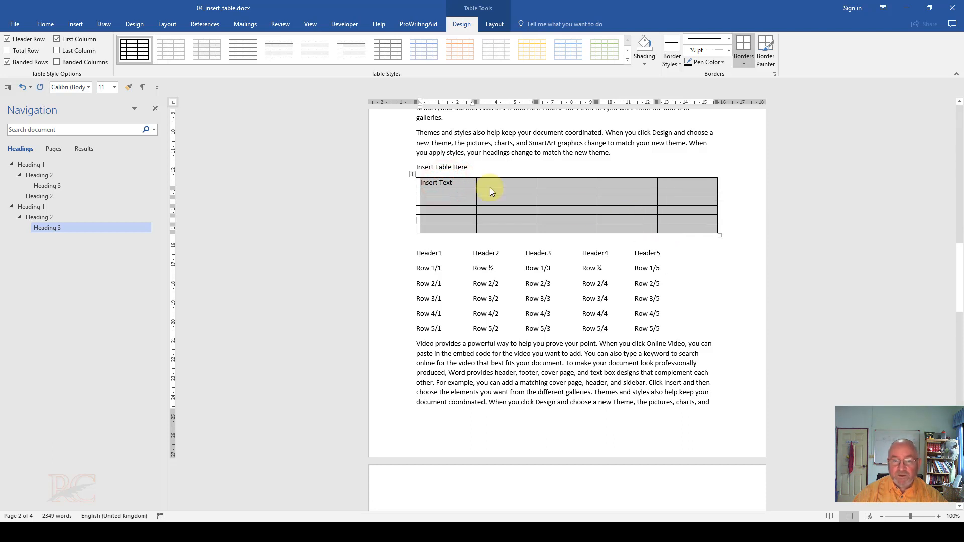
left_click(50, 21)
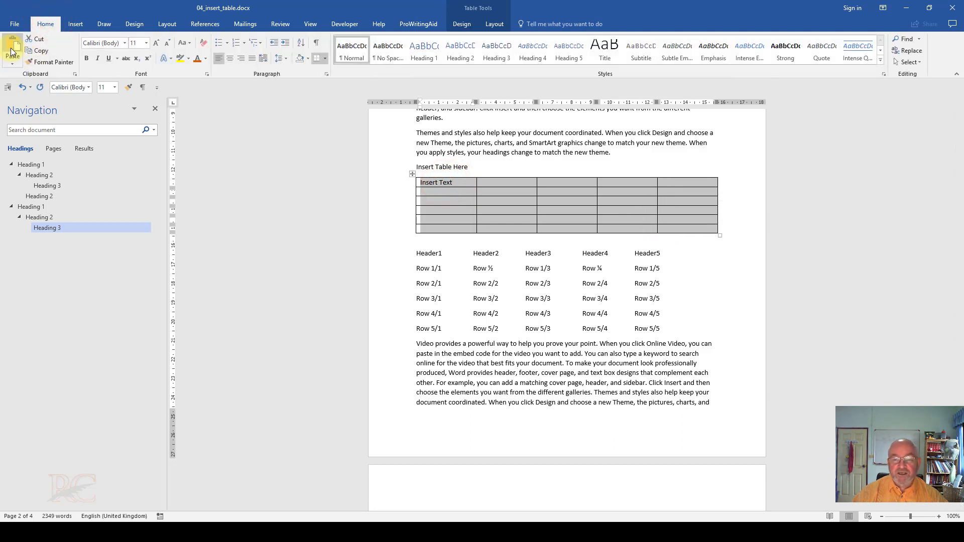
left_click(13, 46)
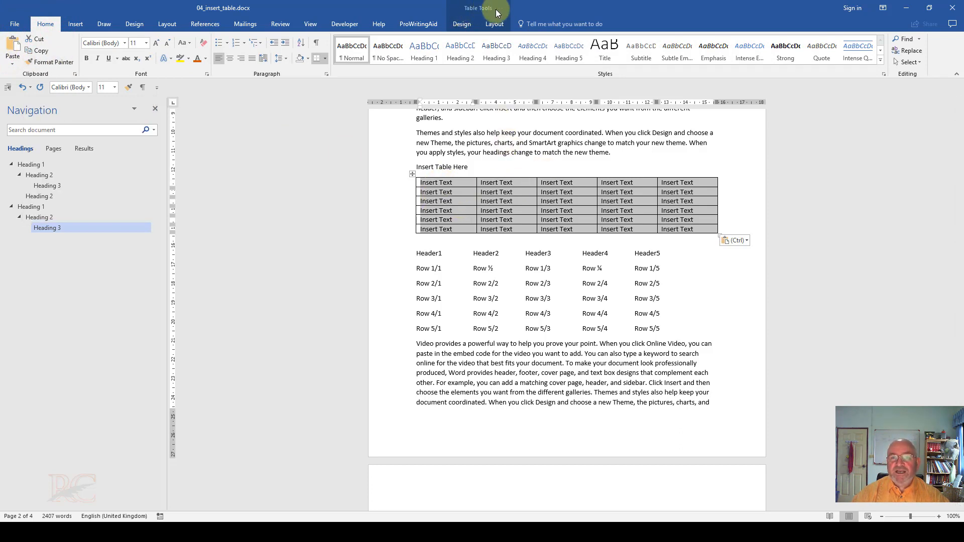
- Apply the orange Grid Tables style with a solid header row, solid first column and shaded banded rows to the table
left_click(461, 24)
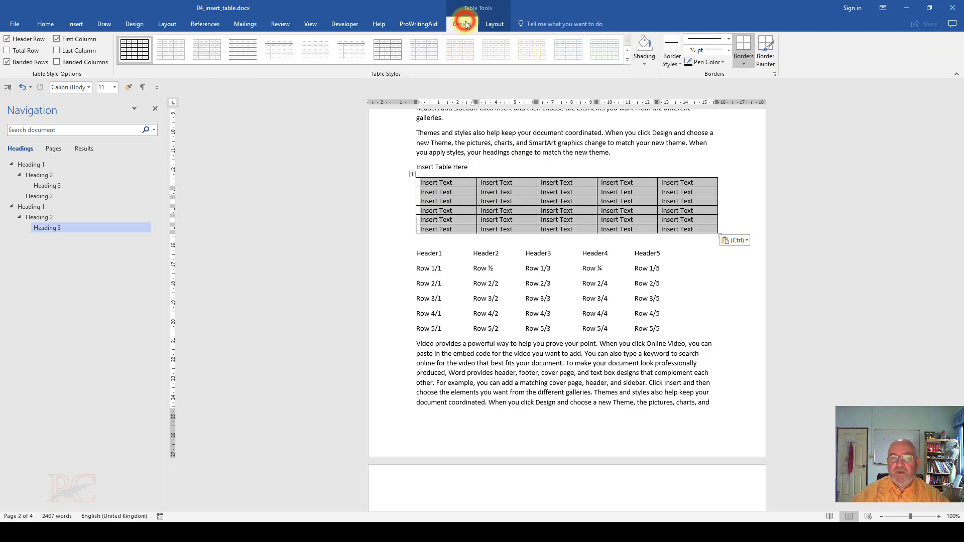
left_click(495, 24)
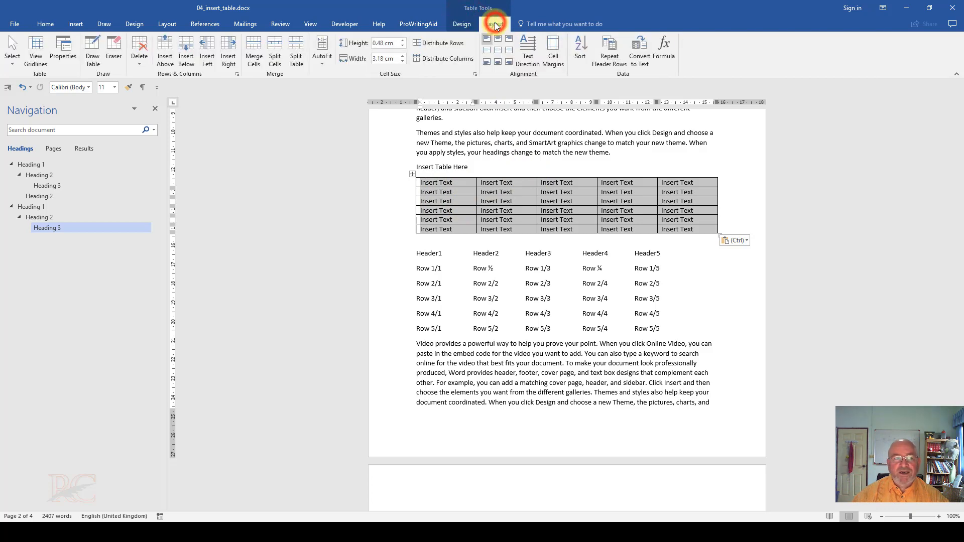
left_click(457, 23)
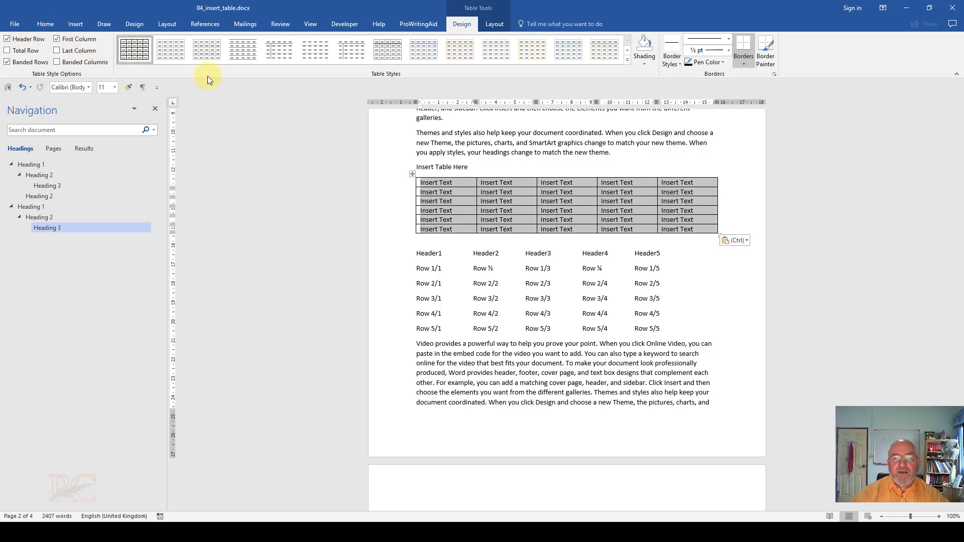
left_click(627, 62)
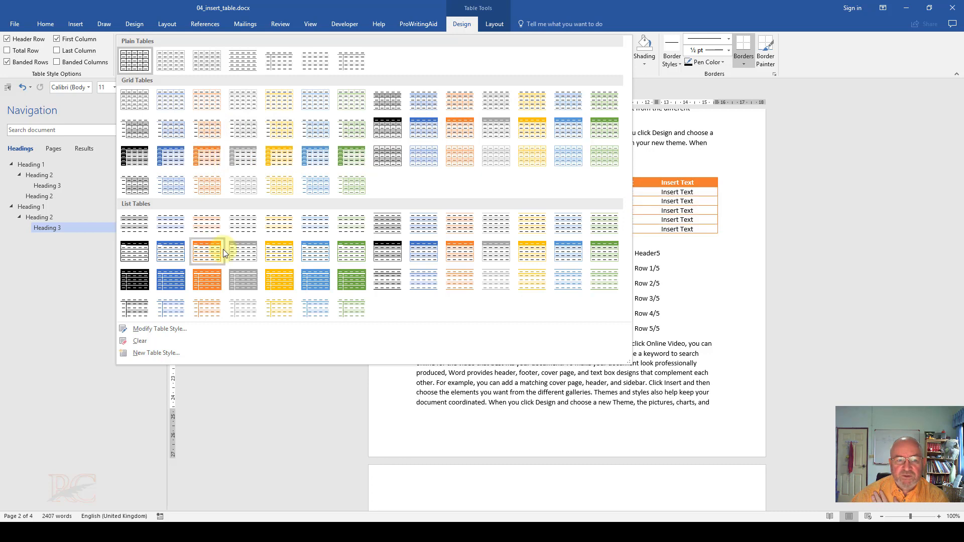
left_click(208, 158)
left_click(580, 192)
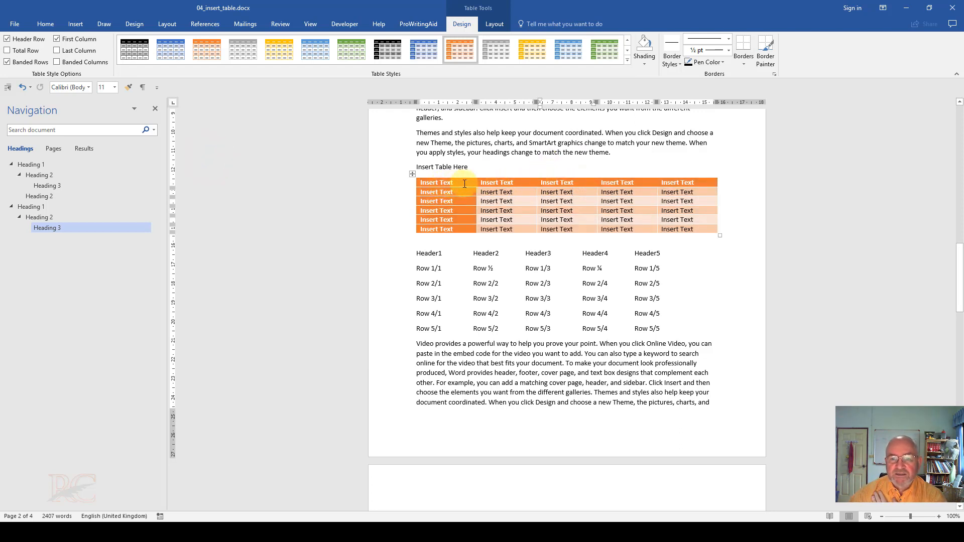
- Turn on the Last Column, Banded Columns and Total Row style options for the table
left_click(496, 191)
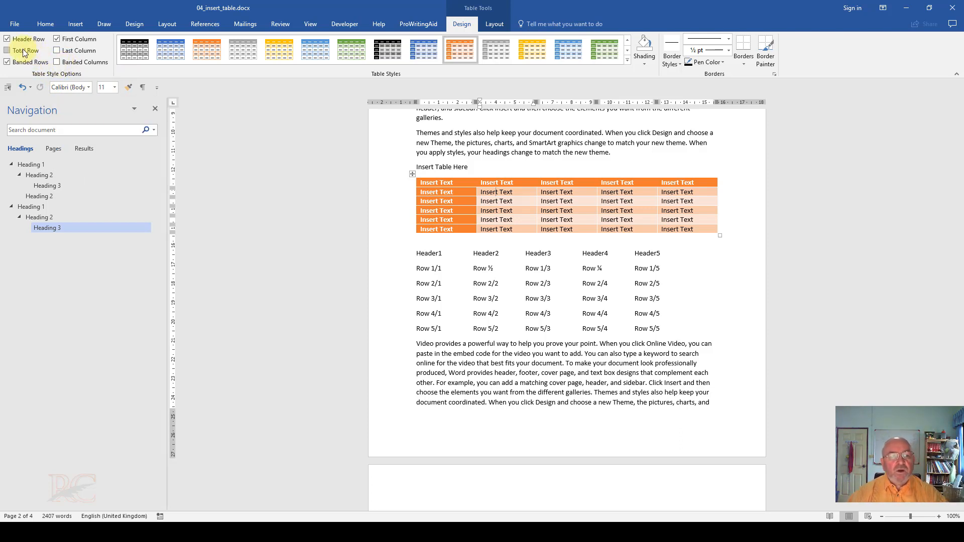
left_click(76, 54)
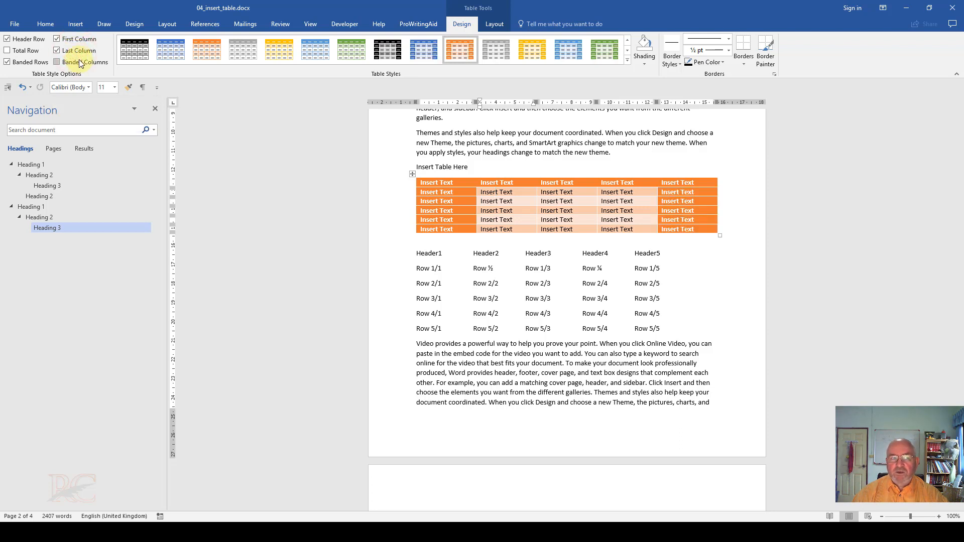
left_click(80, 64)
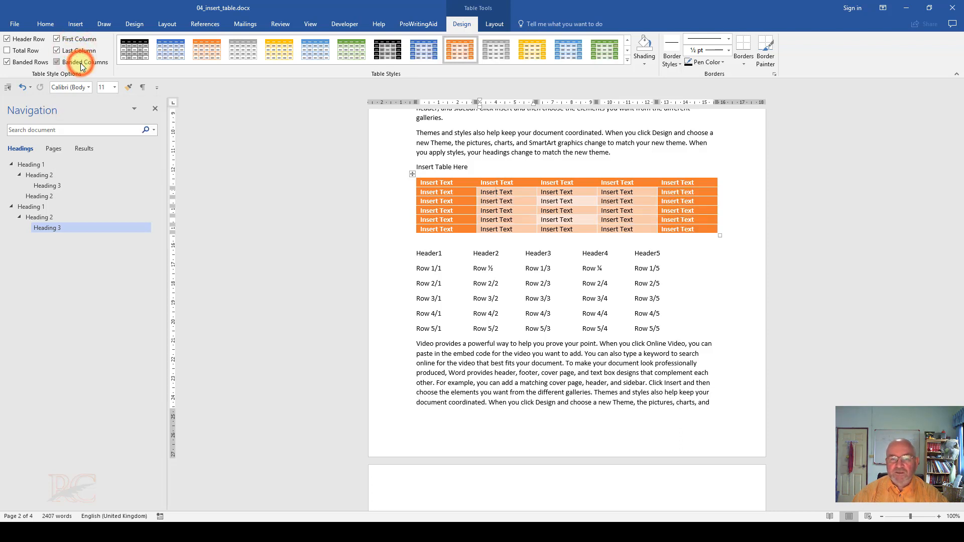
left_click(27, 51)
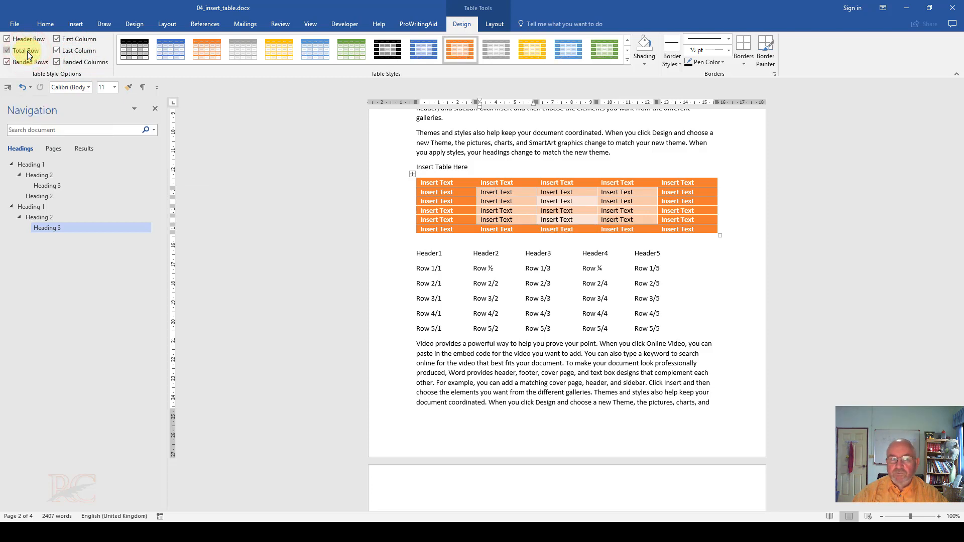
left_click(688, 219)
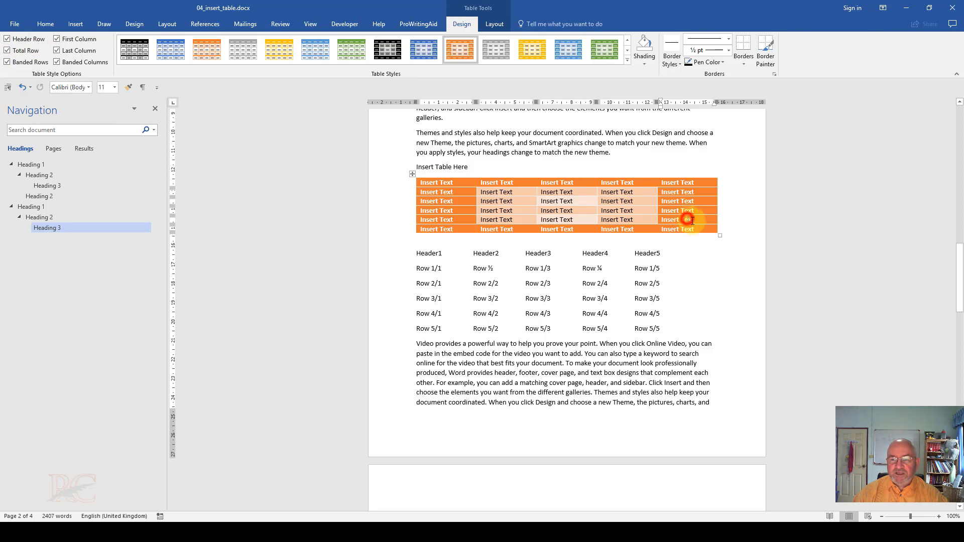
- Insert one empty column to the right and another to the left of the table's "Insert Text" column second from the end
right_click(635, 185)
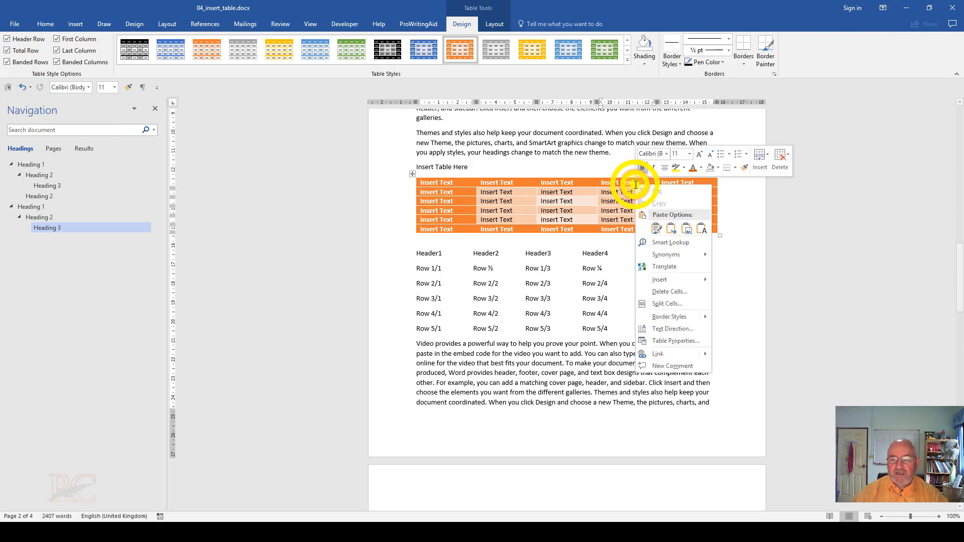
left_click(685, 281)
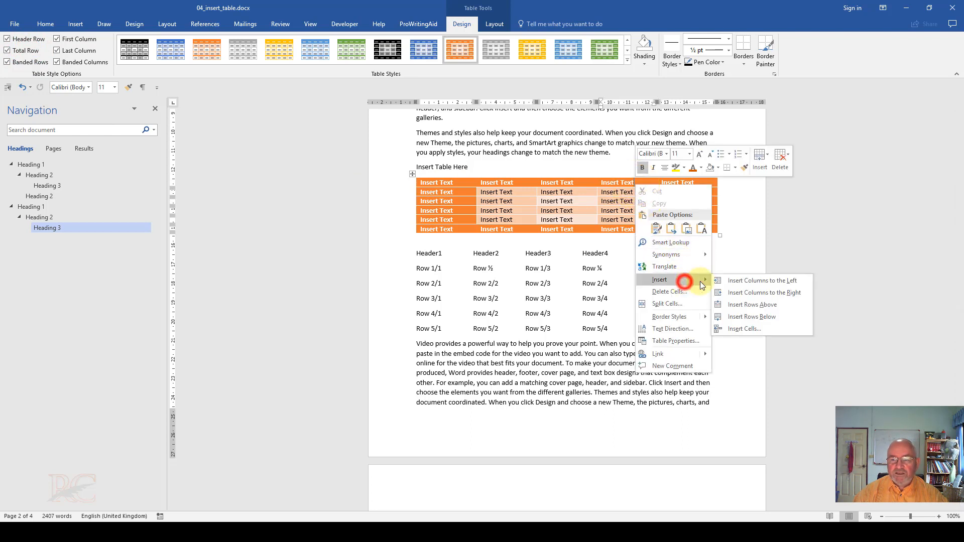
left_click(772, 294)
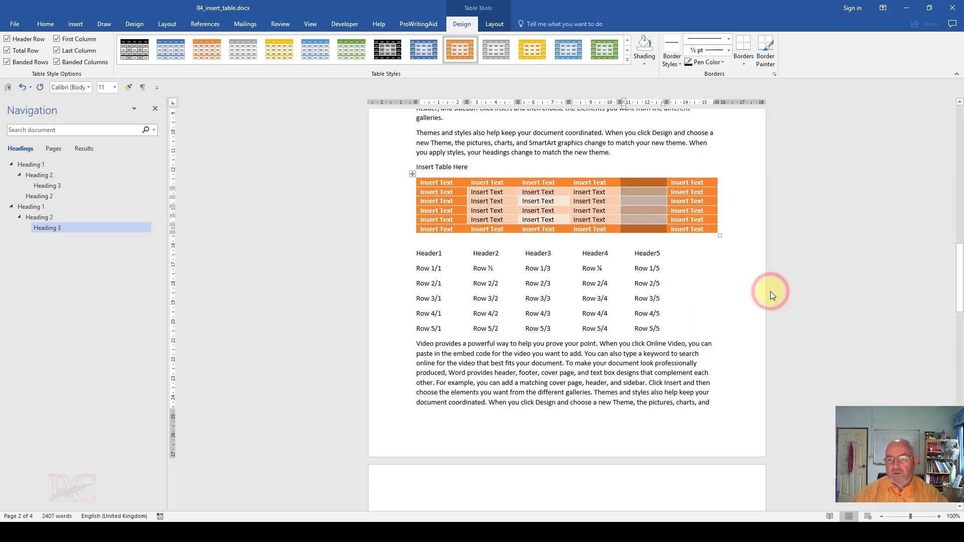
right_click(598, 183)
mouse_move(644, 280)
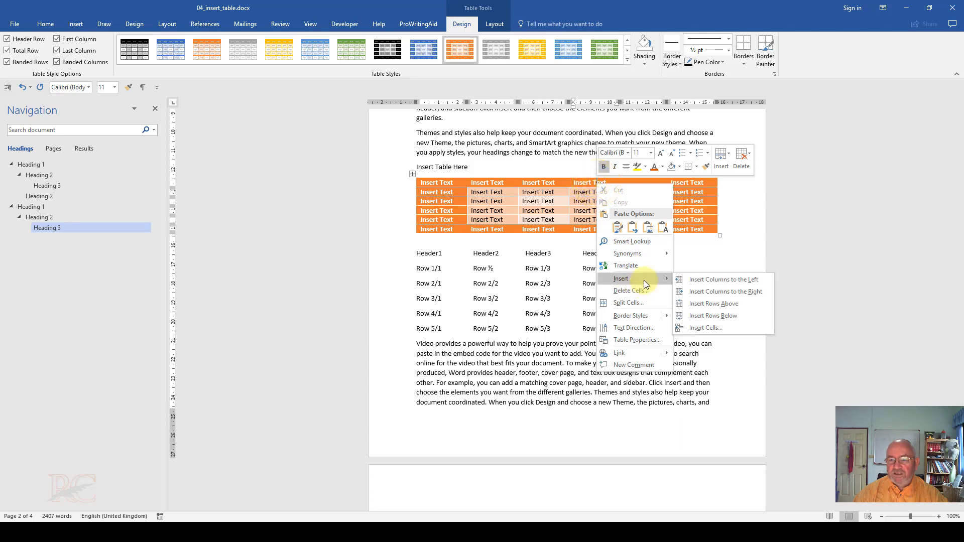
left_click(722, 280)
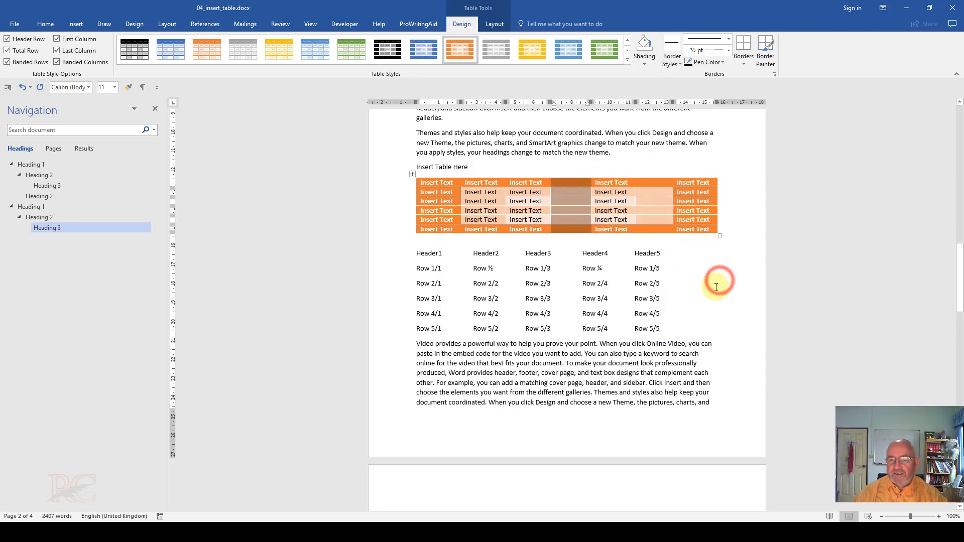
left_click(615, 210)
left_click_drag(695, 180, 699, 231)
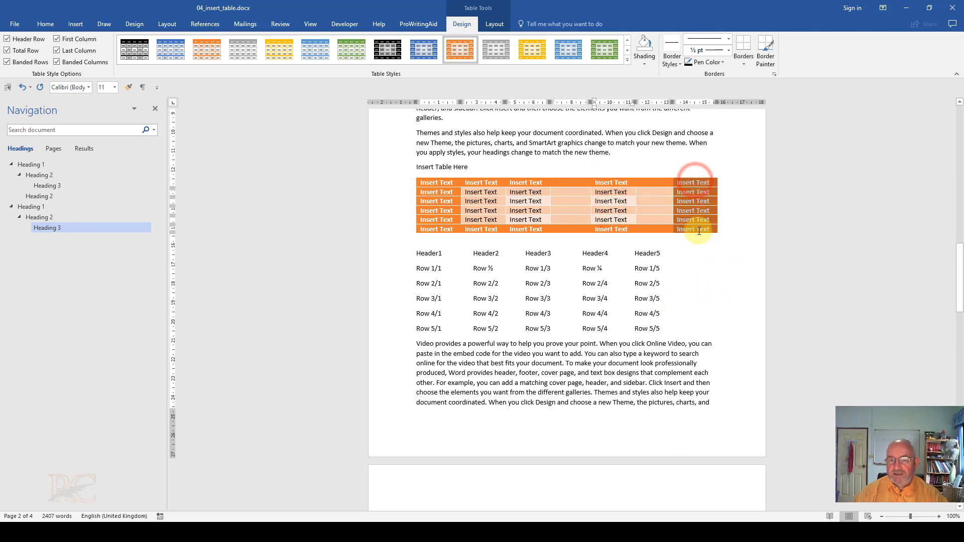
left_click(435, 179)
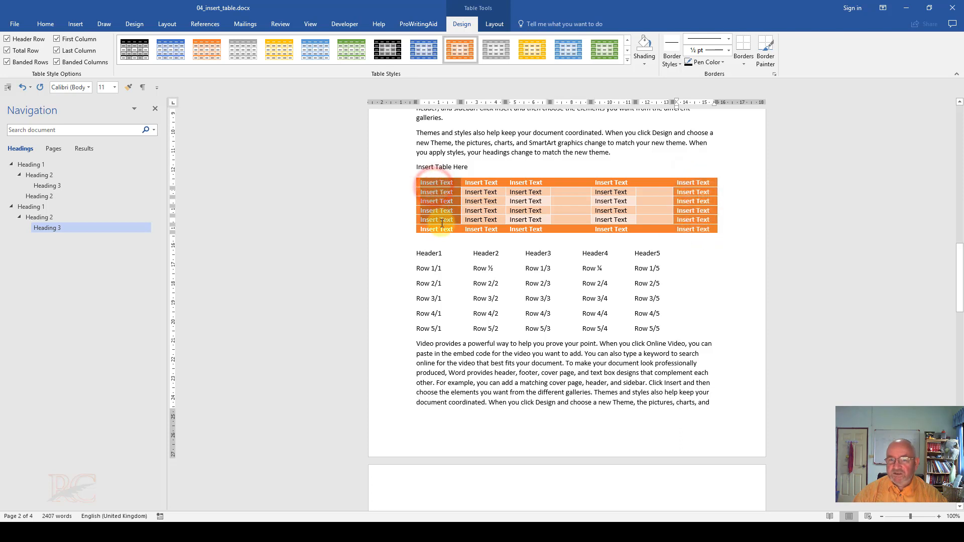
left_click(491, 221)
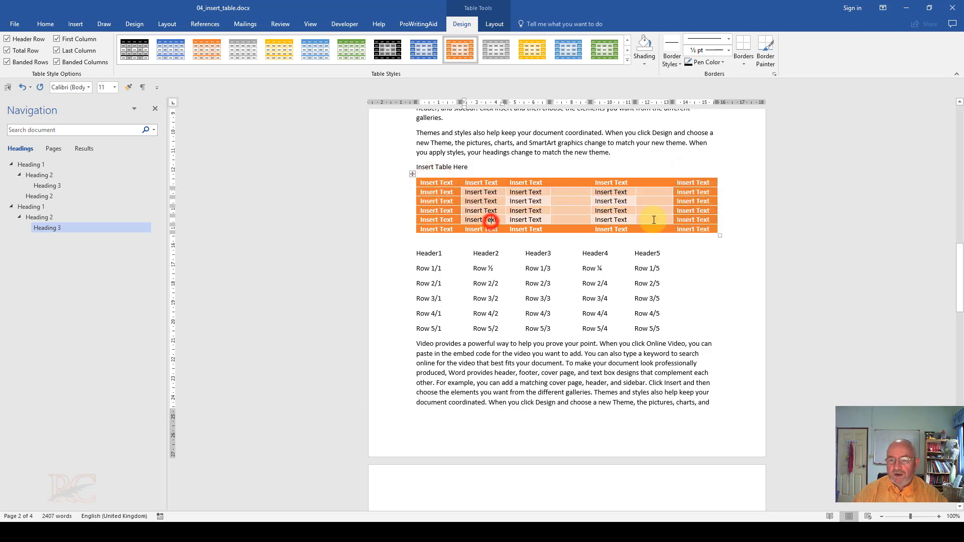
- Append two empty rows to the end of the table, starting from its last cell
left_click(692, 229)
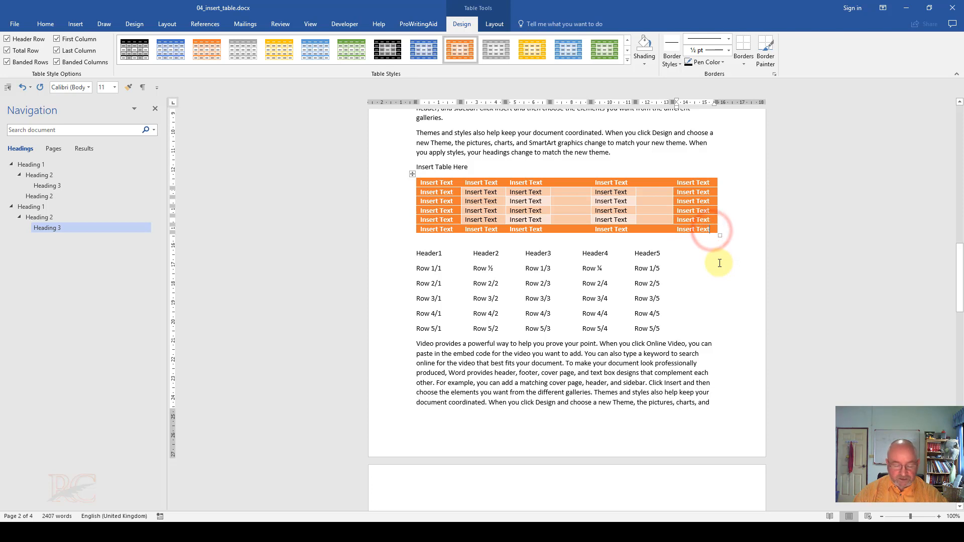
key("Tab")
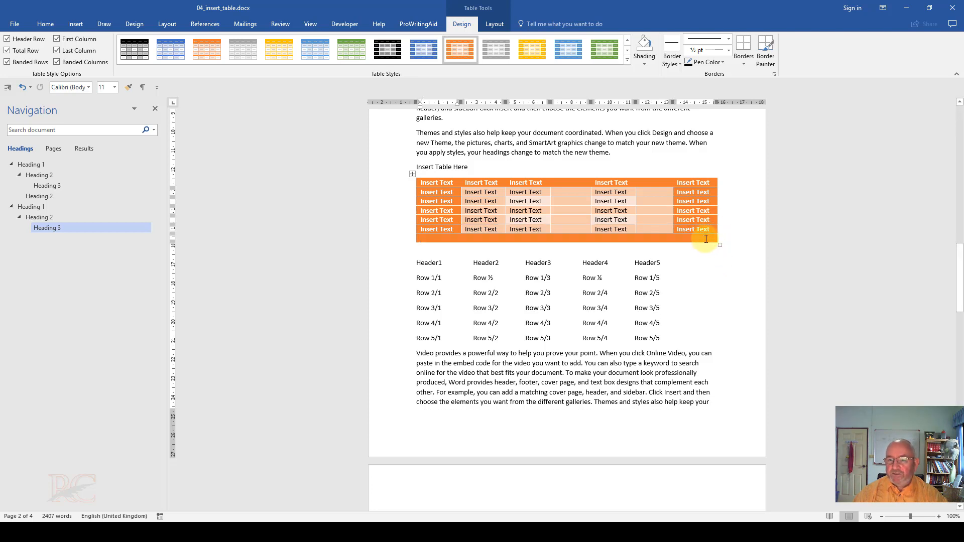
left_click(705, 238)
key("Tab")
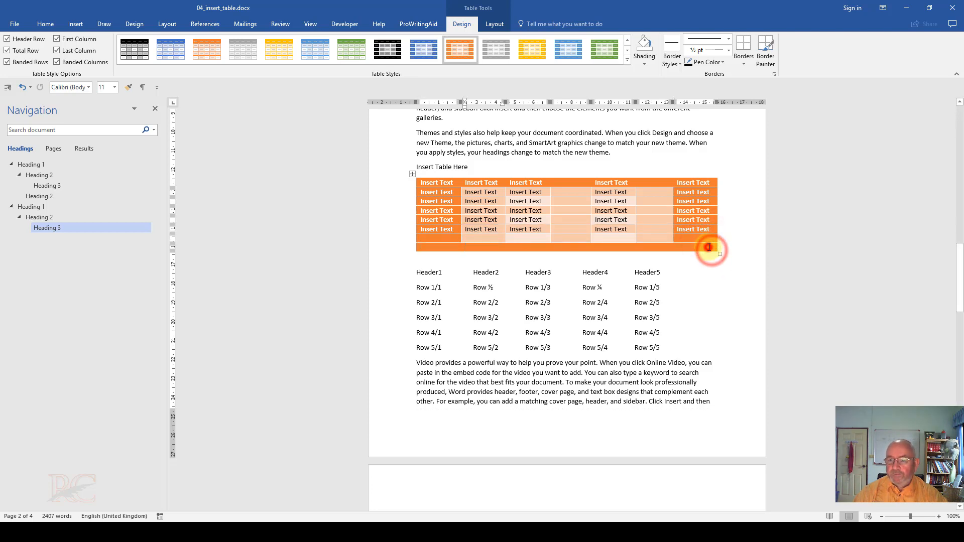
- Append three more empty rows to the end of the table, continuing from its last cell
key("Tab")
key("Tab")
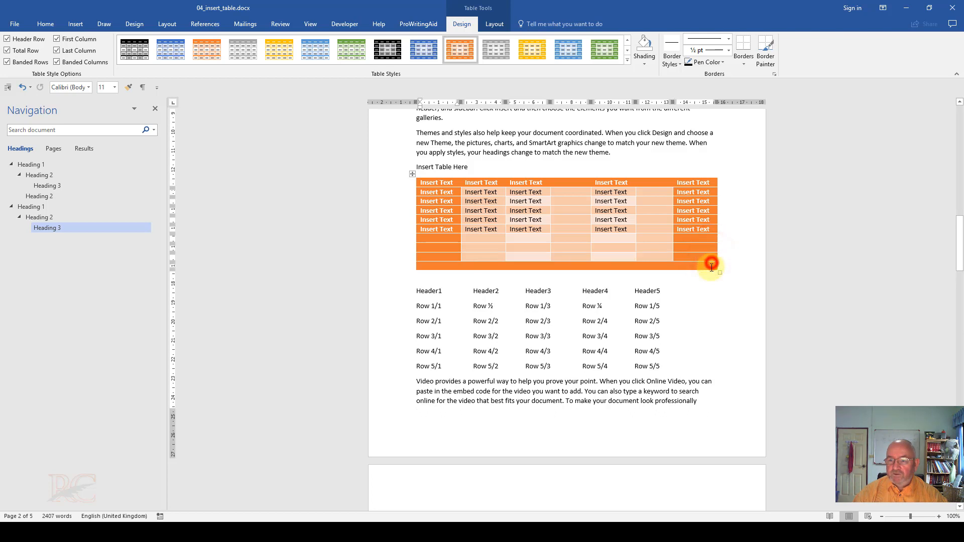
left_click(711, 263)
key("Tab")
left_click(552, 251)
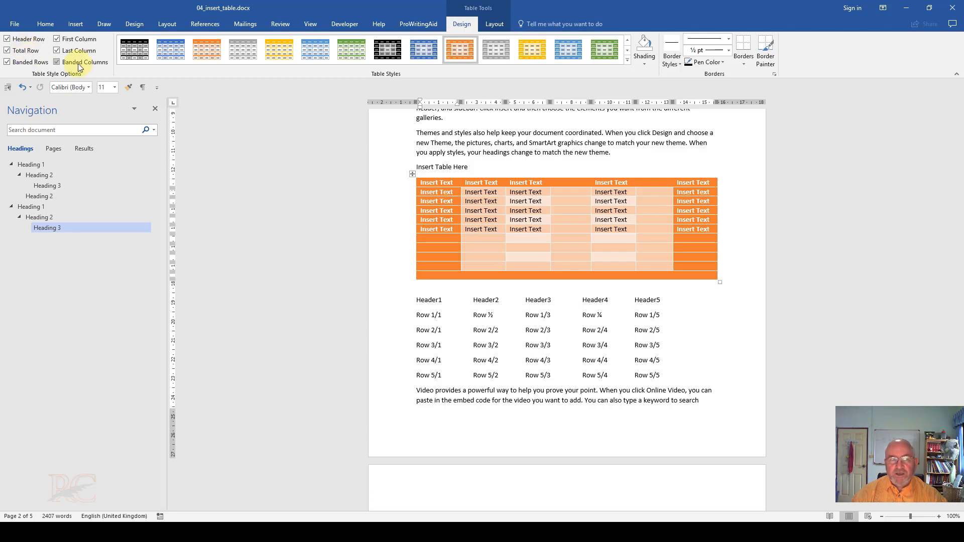
- Turn off the Total Row style option and append two more empty rows to the end of the table
left_click(26, 50)
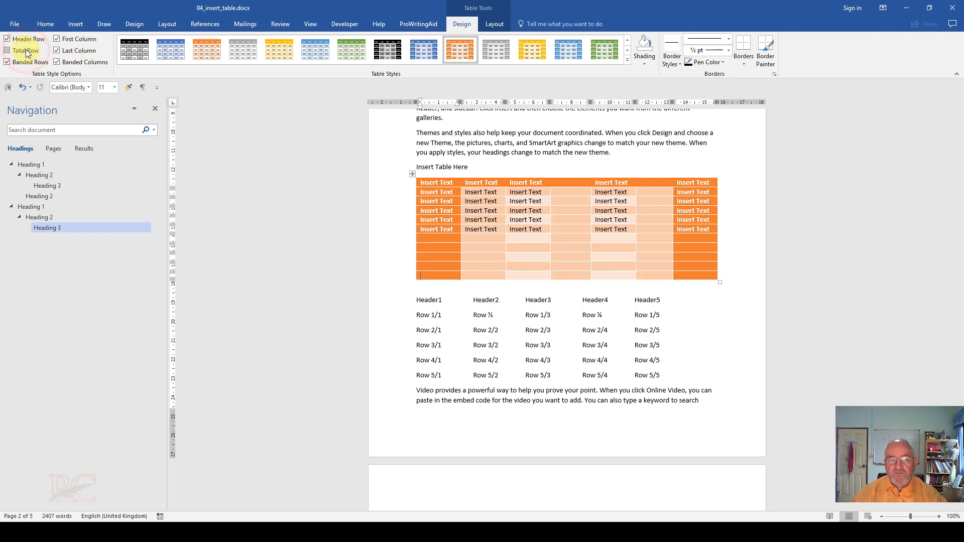
left_click(695, 274)
key("Tab")
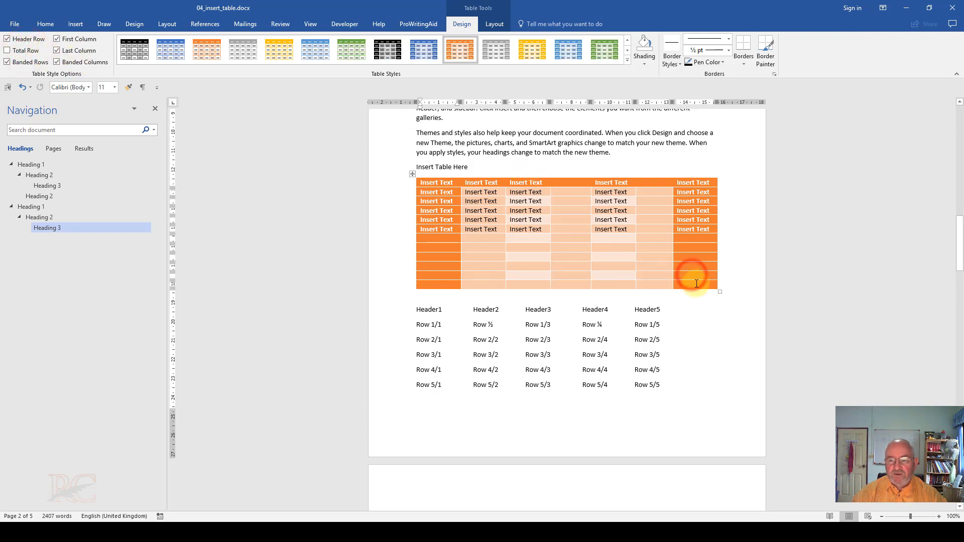
key("Tab")
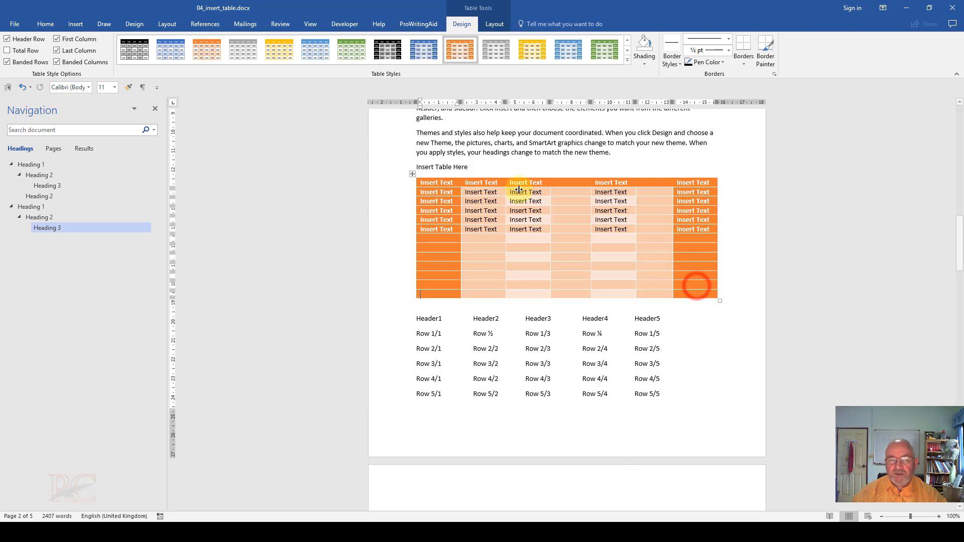
- Turn off the Last Column style option and insert an empty column to the right of the table's second-to-last column
left_click(80, 50)
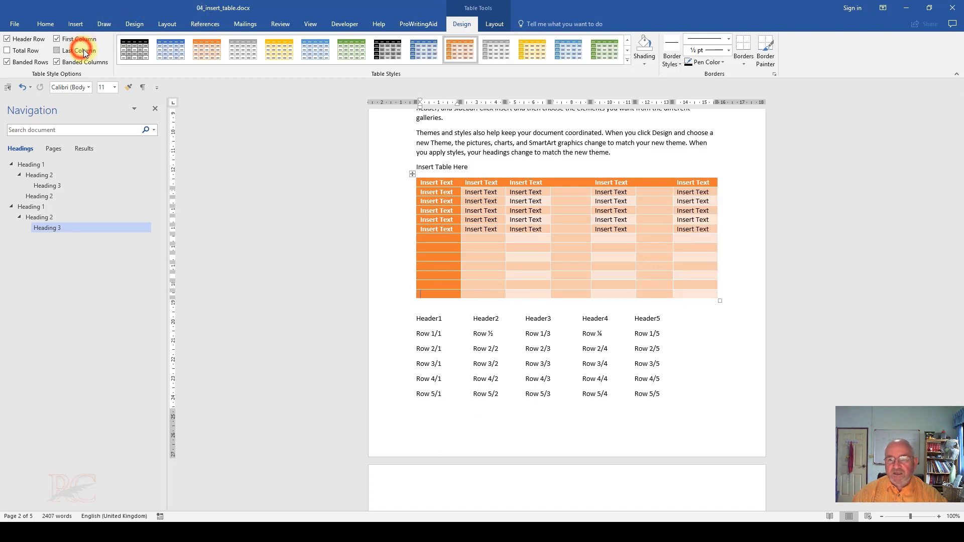
right_click(654, 183)
mouse_move(694, 280)
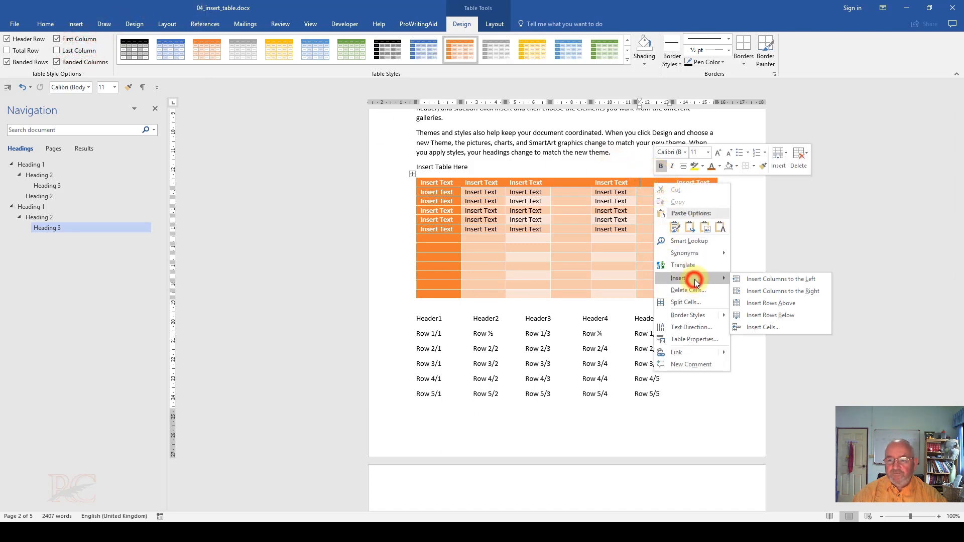
left_click(783, 291)
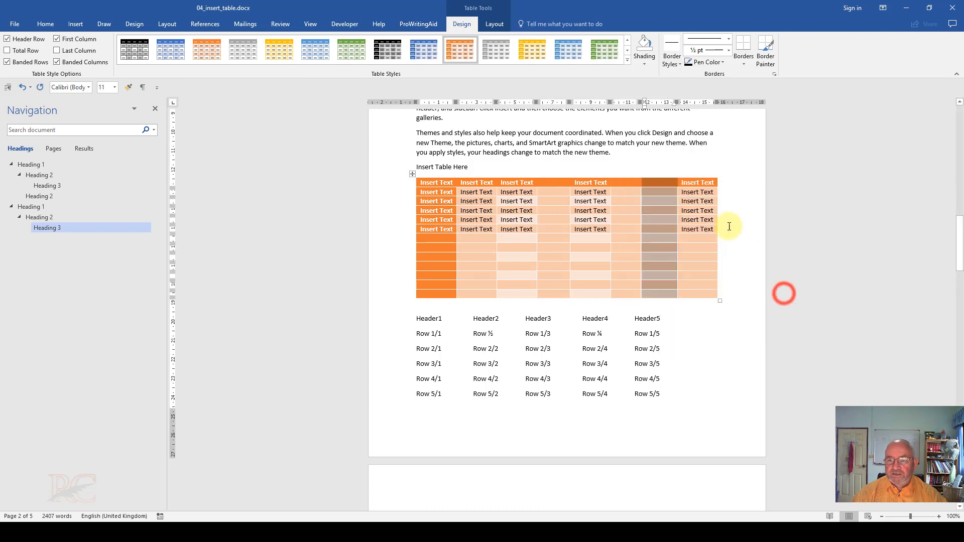
- Try the Last Column style option on the table, switching it on and off again to compare the look
left_click(698, 211)
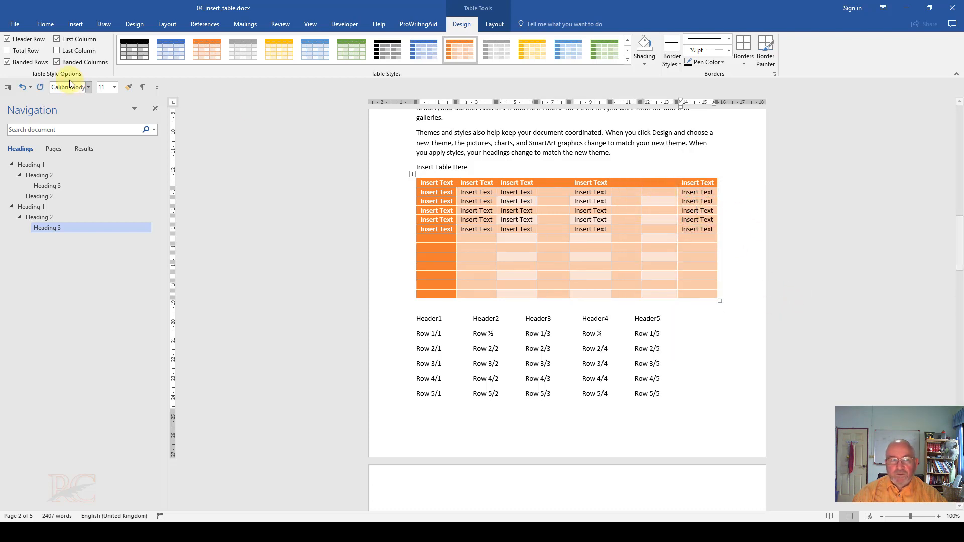
left_click(72, 52)
left_click(73, 52)
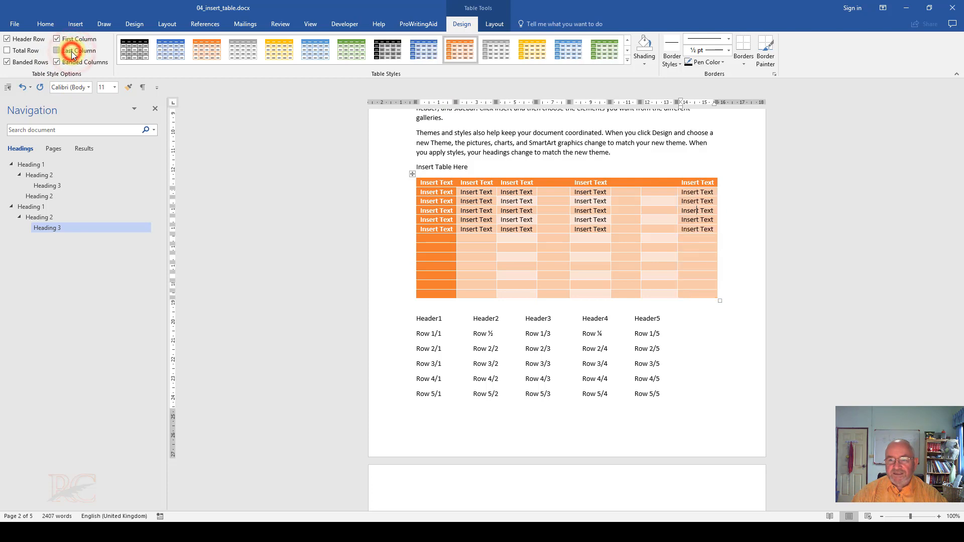
left_click(72, 52)
left_click(72, 52)
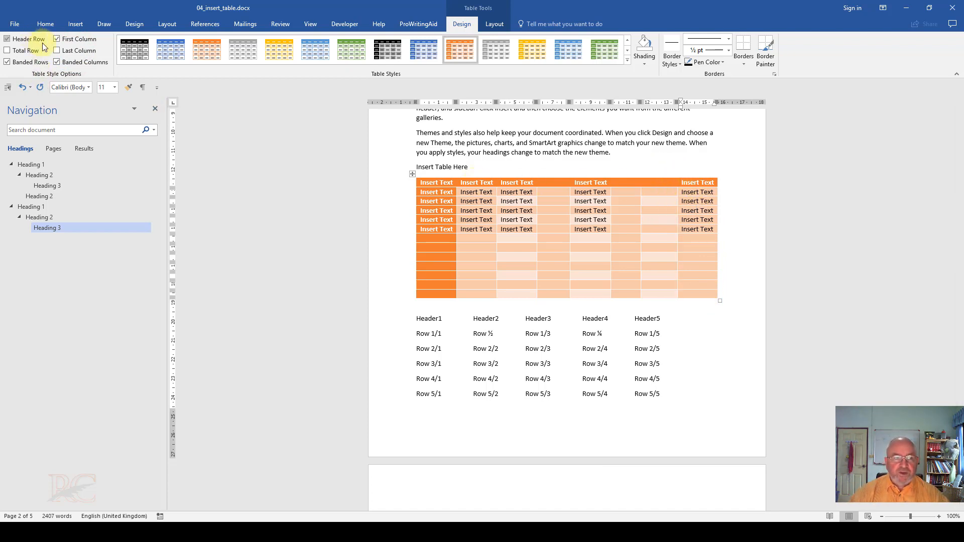
- Turn off the Banded Columns, Banded Rows and First Column style options, trying the table without the Header Row but leaving it on
left_click(70, 64)
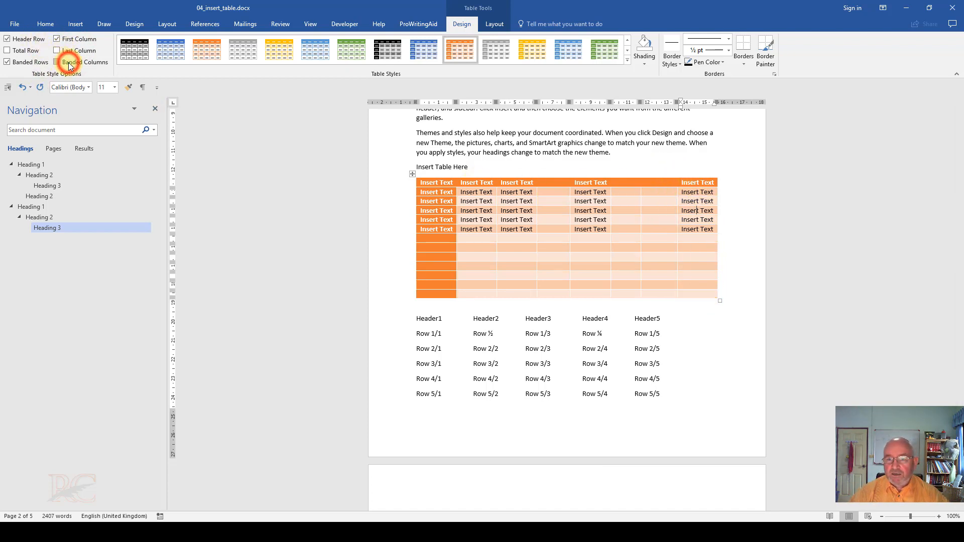
left_click(18, 65)
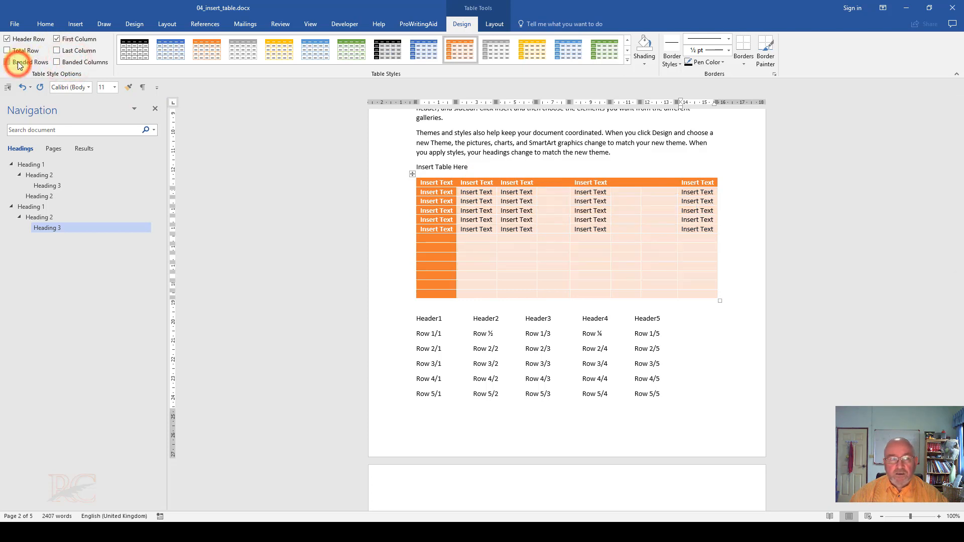
left_click(59, 40)
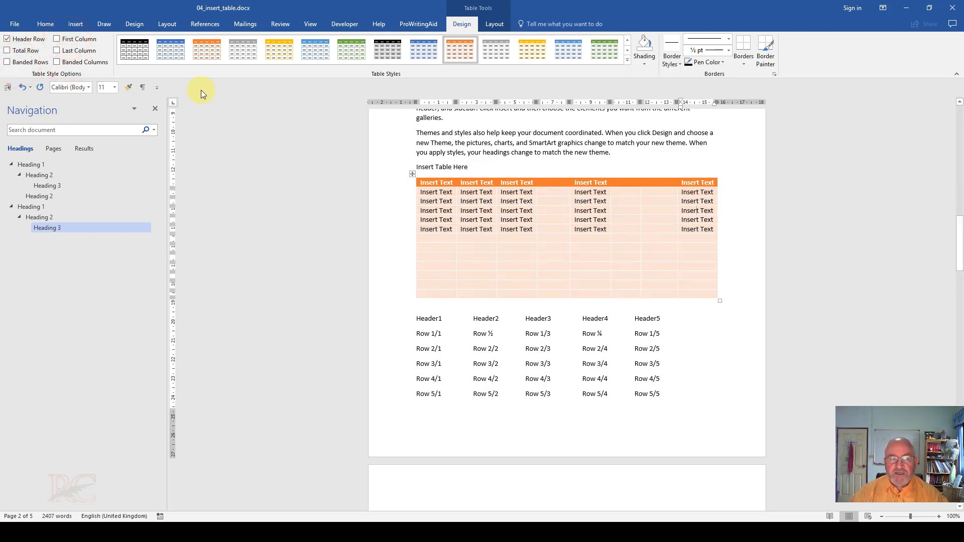
left_click(31, 39)
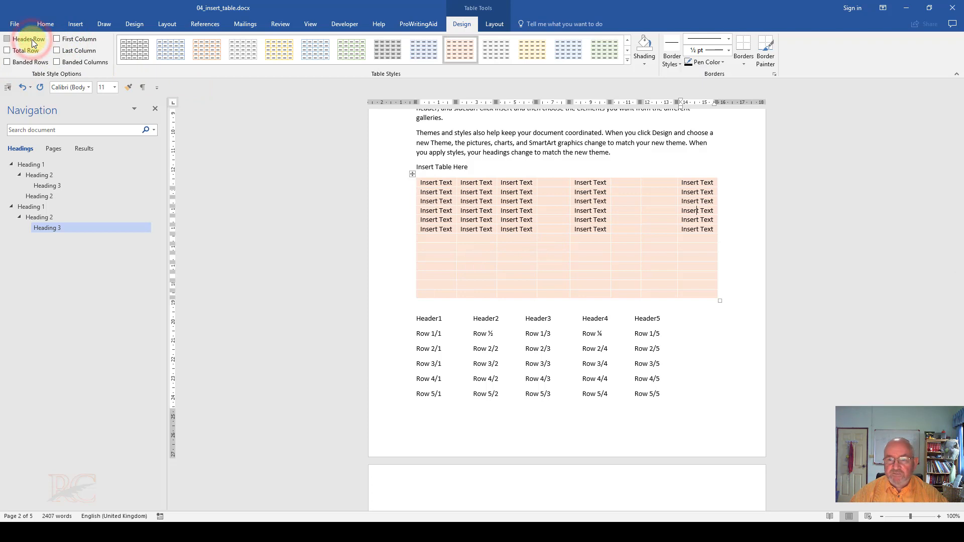
left_click(31, 40)
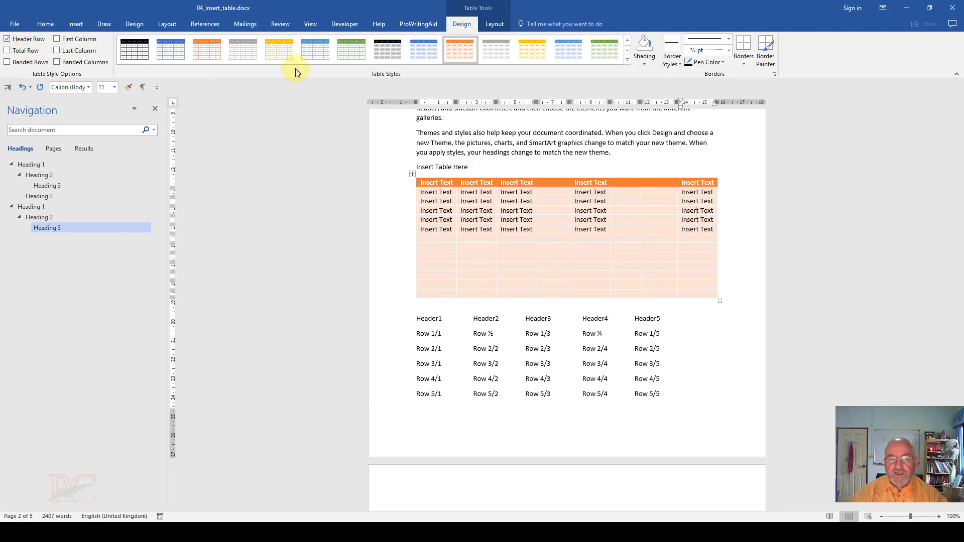
- Turn on Banded Columns, try the blue and black solid-header styles, and apply the yellow table style with a plain header and horizontal lines
left_click(177, 54)
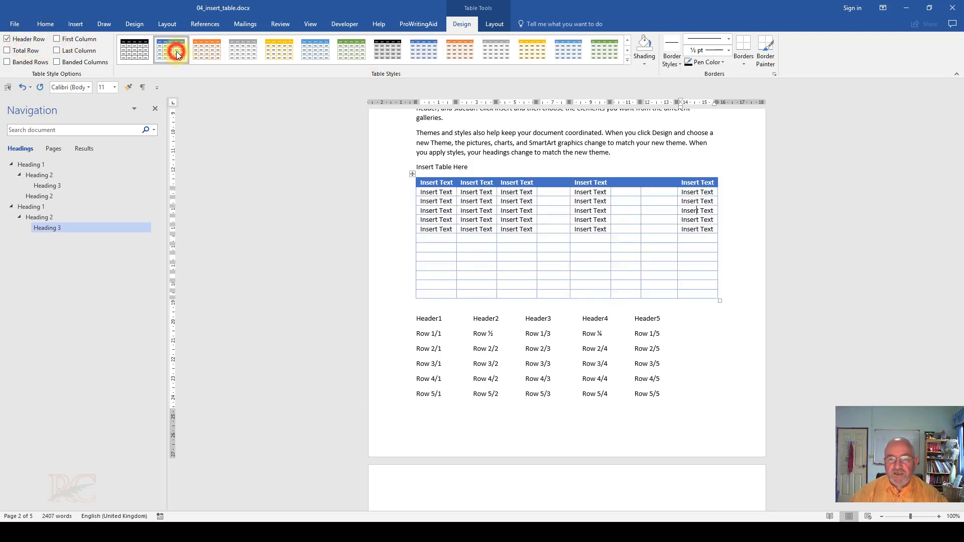
left_click(76, 63)
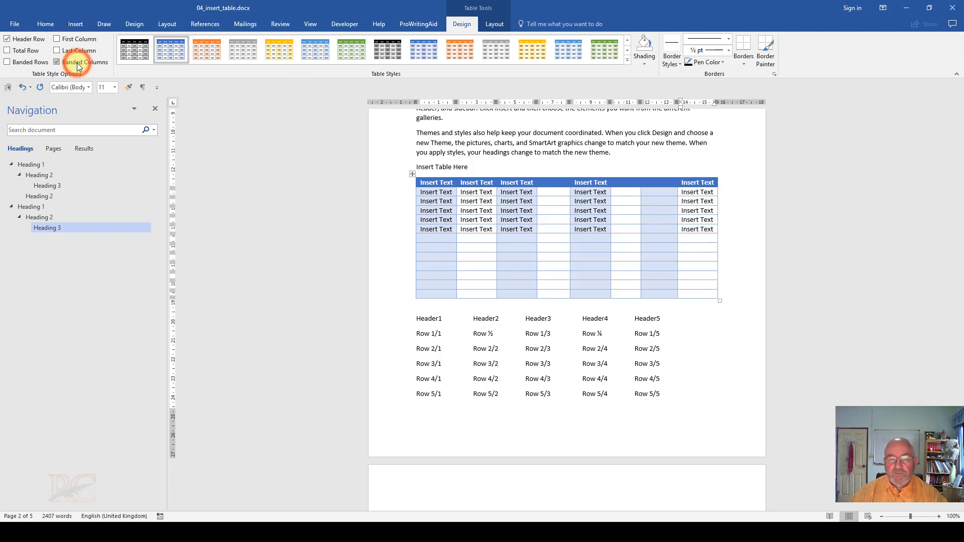
left_click(146, 53)
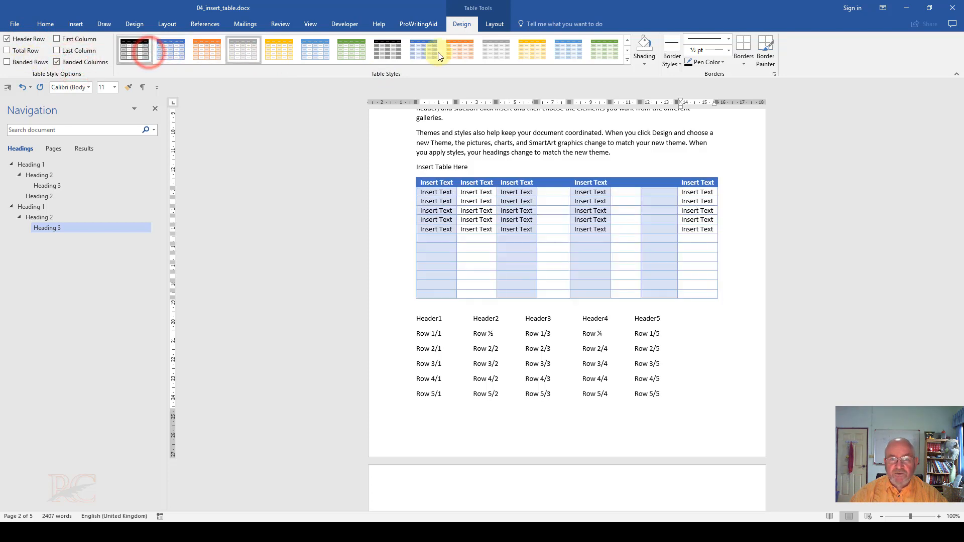
left_click(628, 39)
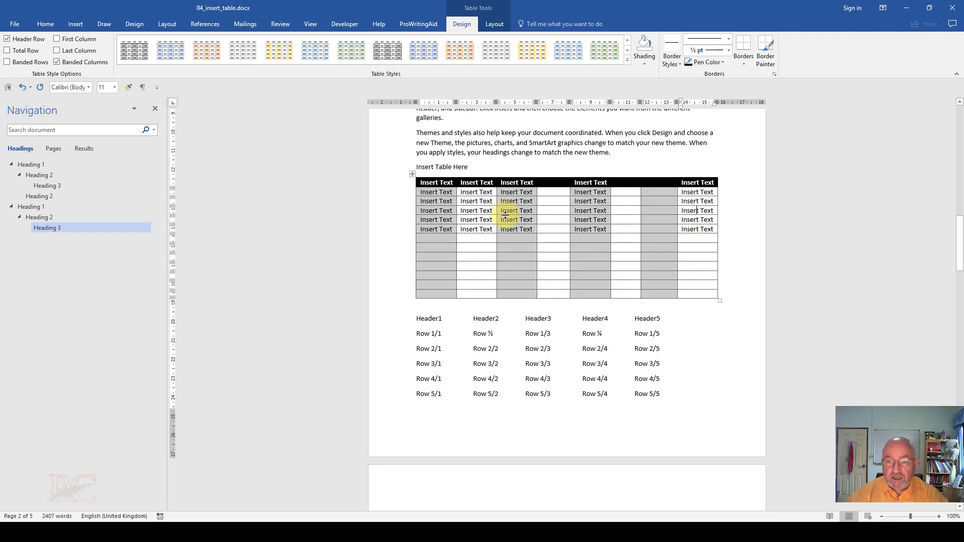
left_click(287, 53)
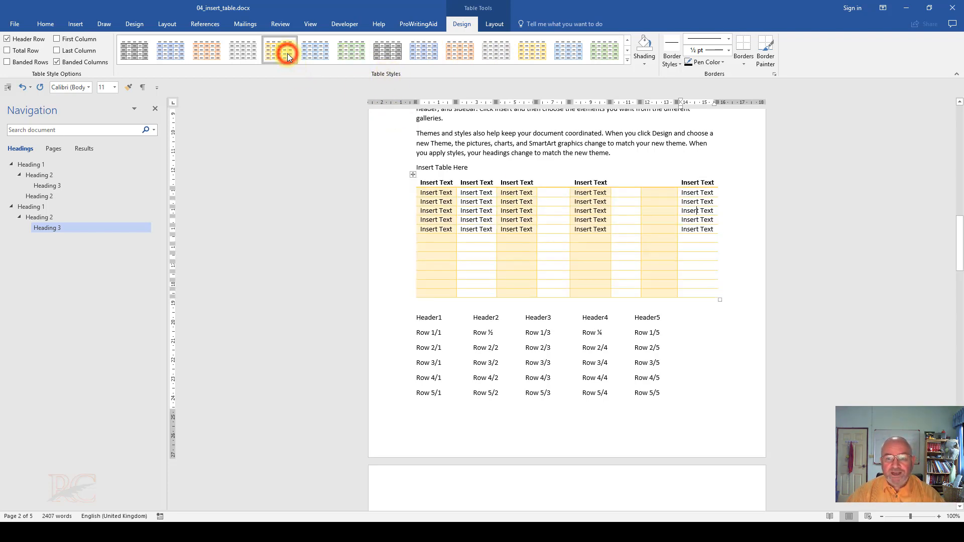